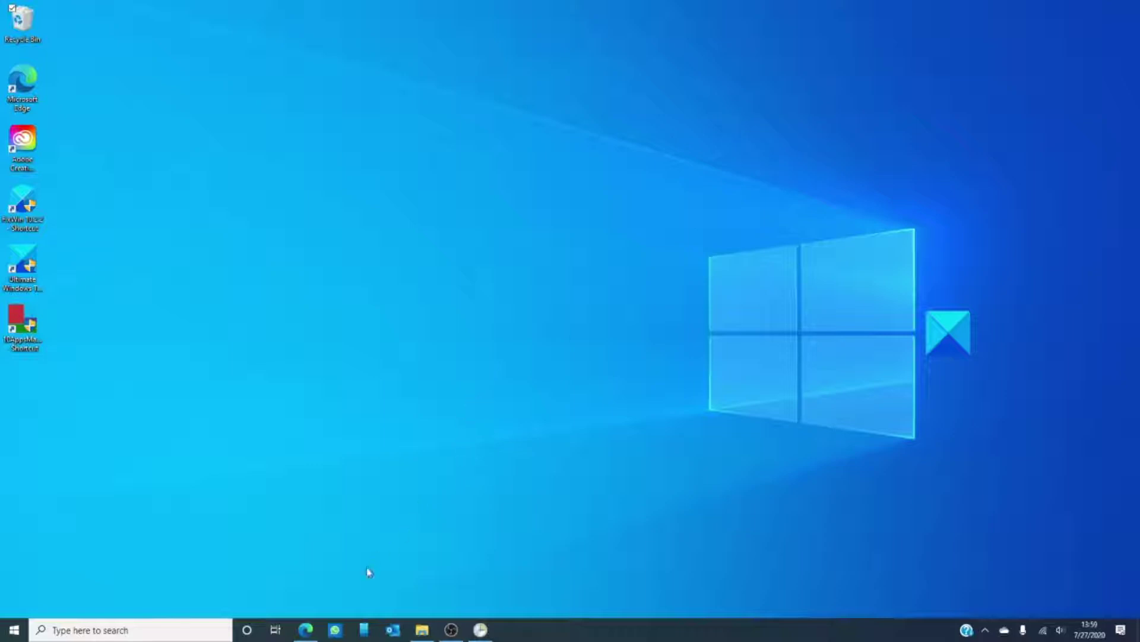
# Bring up the TheWindowsClub batch-file scheduling article in Edge, scrolled to its title
pyautogui.click(307, 630)
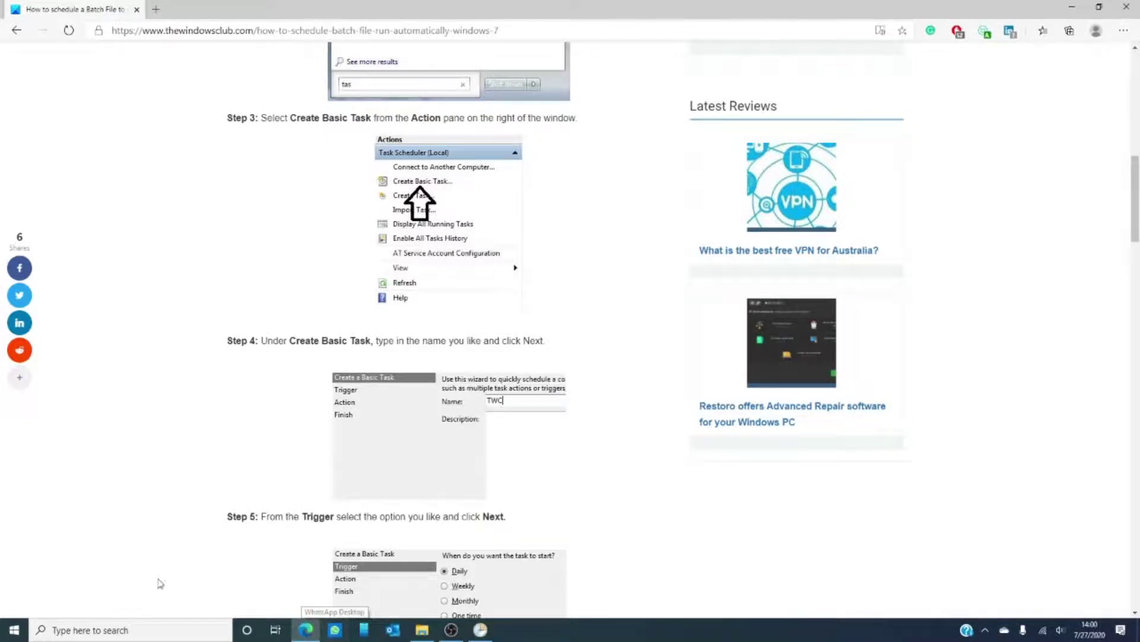
pyautogui.scroll(3, 387, 426)
pyautogui.scroll(3, 387, 425)
pyautogui.scroll(5, 387, 427)
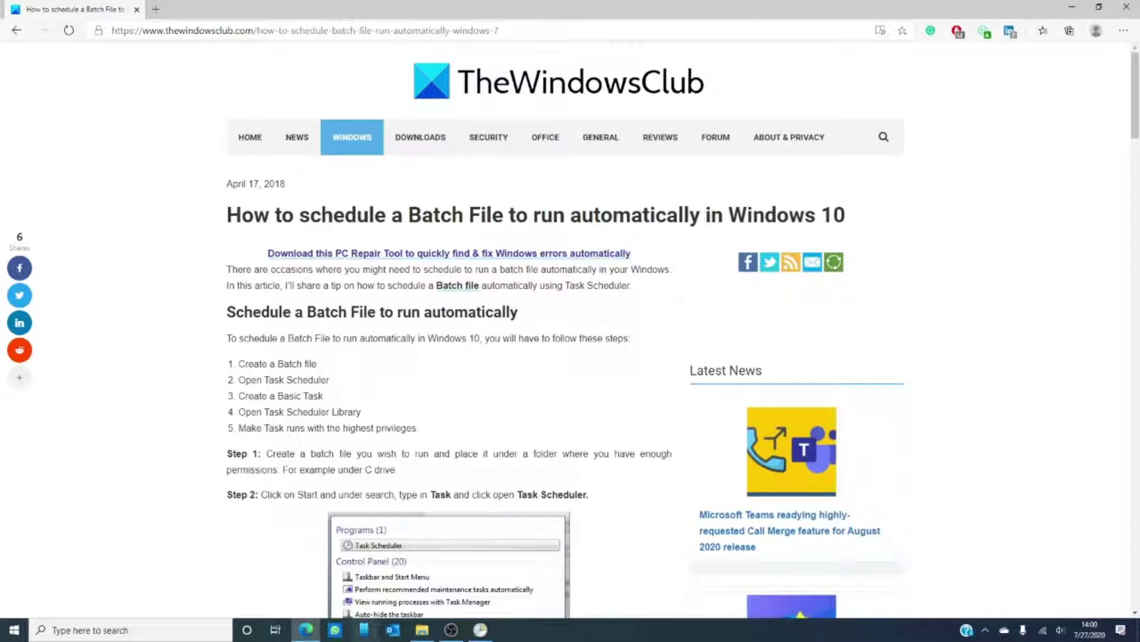
# Select the TRY batch file in Documents, then switch to Task Scheduler
pyautogui.click(421, 630)
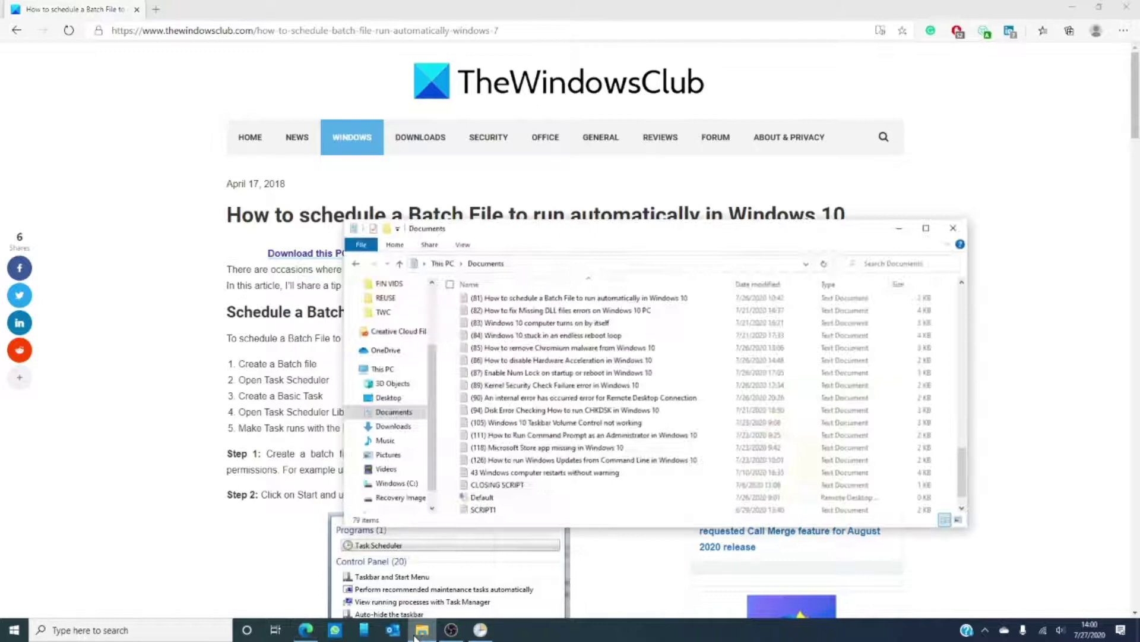
pyautogui.scroll(-2, 542, 446)
pyautogui.click(542, 506)
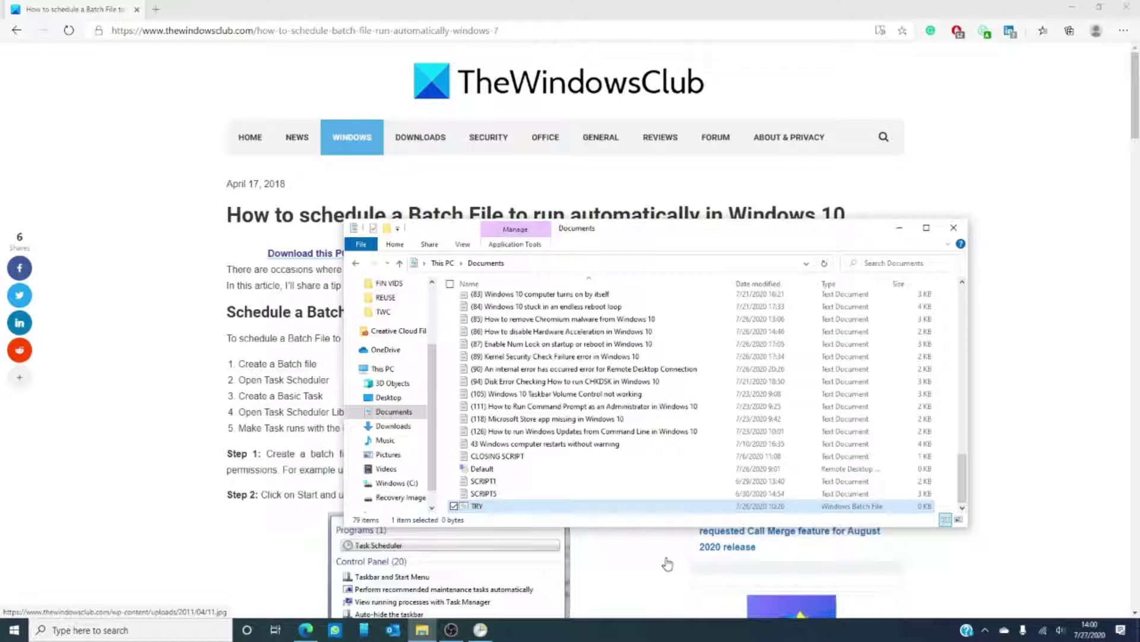
pyautogui.click(479, 630)
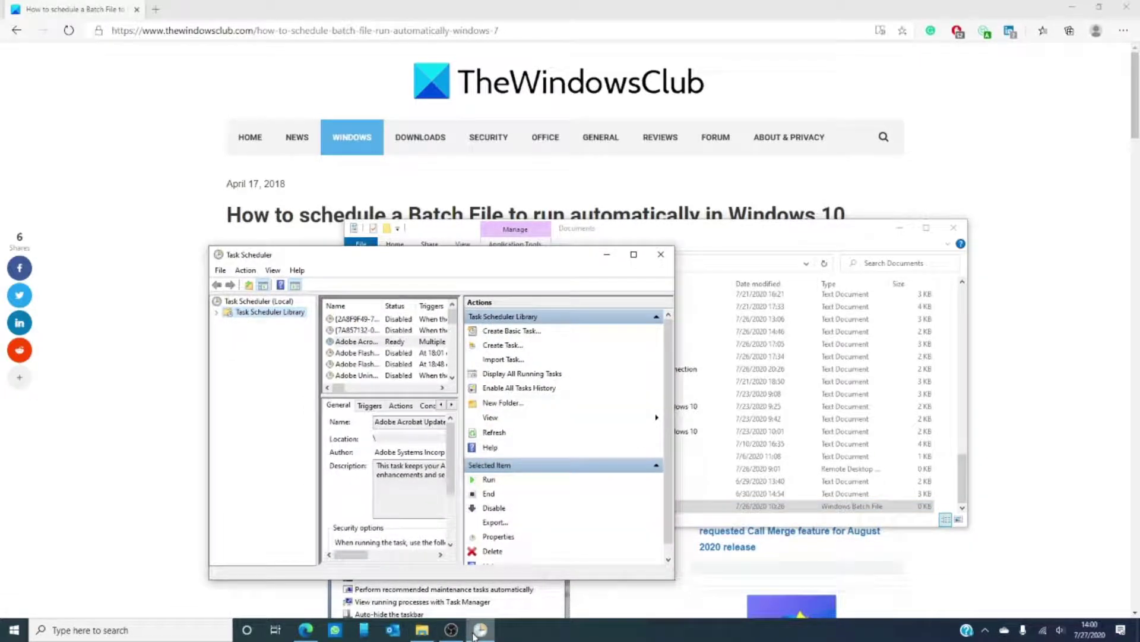
# Start a basic task named 'try' and advance to its trigger step
pyautogui.click(531, 334)
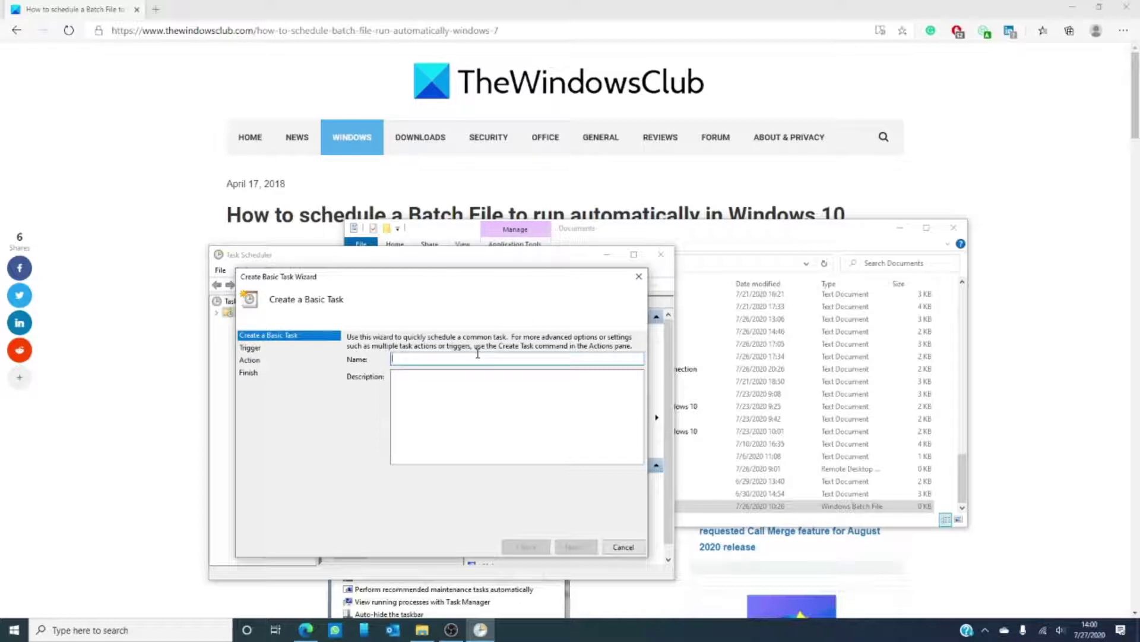
pyautogui.write('myy')
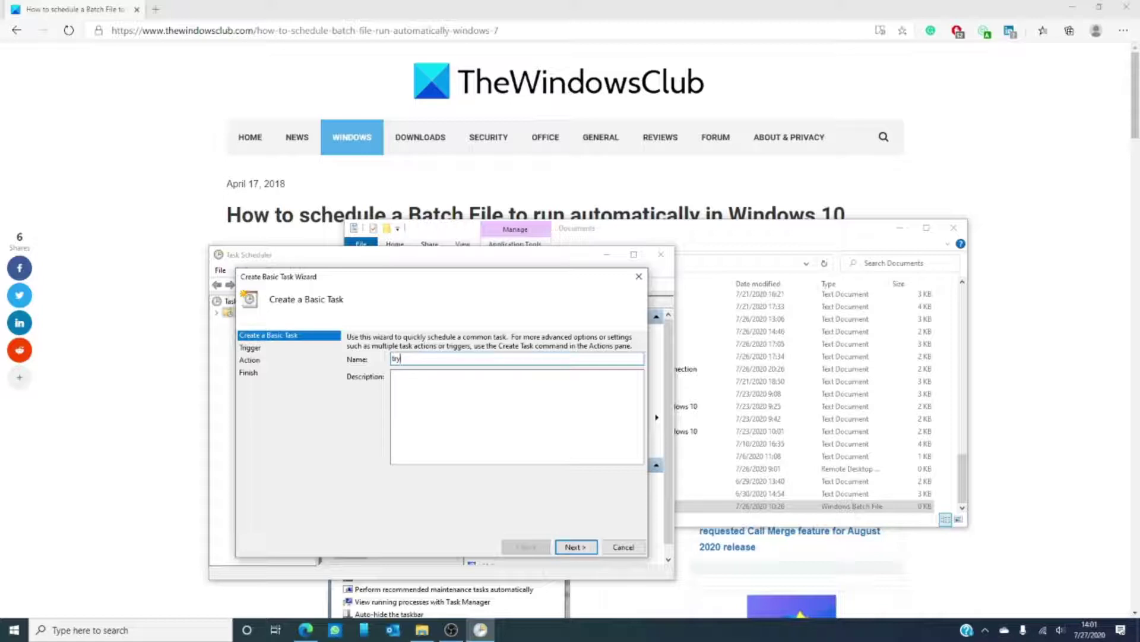
pyautogui.click(574, 547)
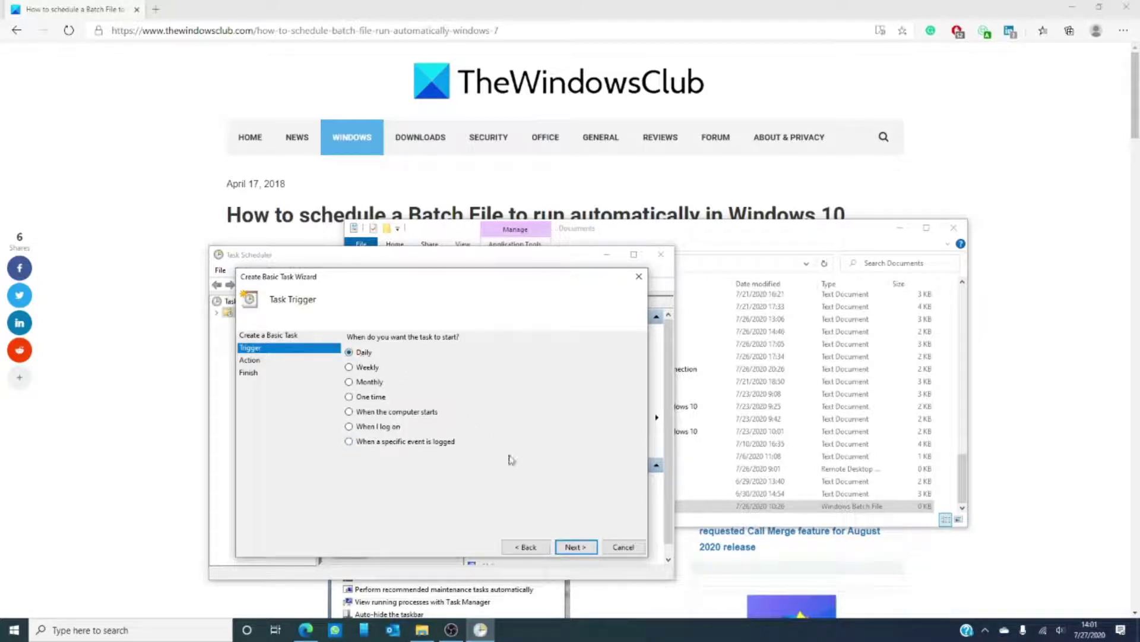
# Schedule 'try' daily from 7/27/2020 14:01:21, recurring every 1 day
pyautogui.click(576, 546)
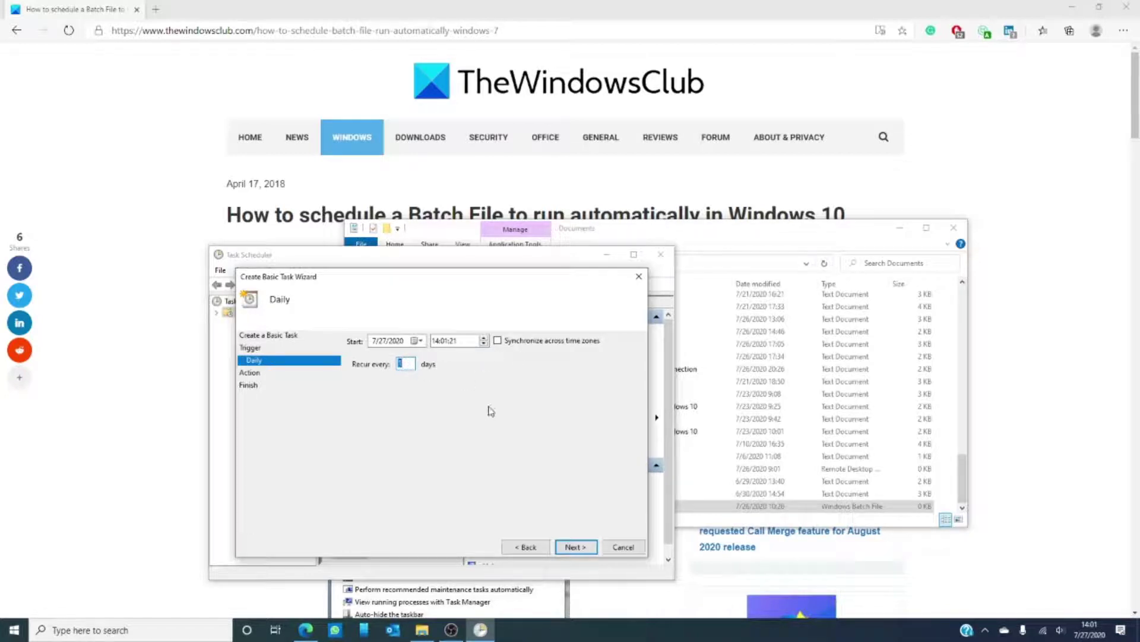
pyautogui.click(580, 549)
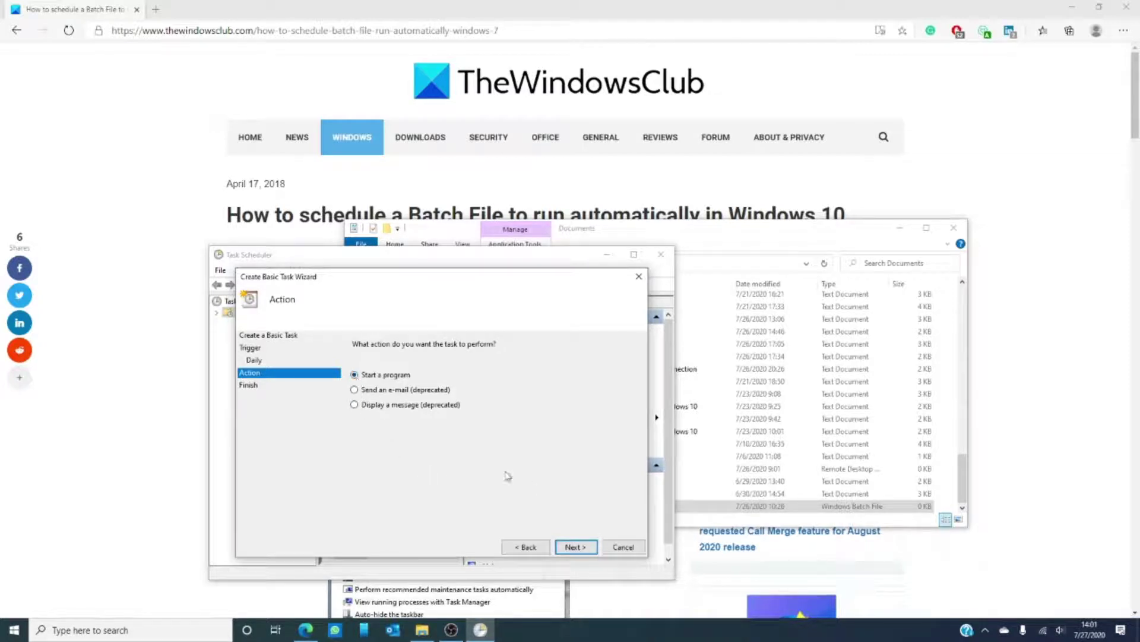
# Make the action Start a program, using TRY.BAT from Documents
pyautogui.click(574, 546)
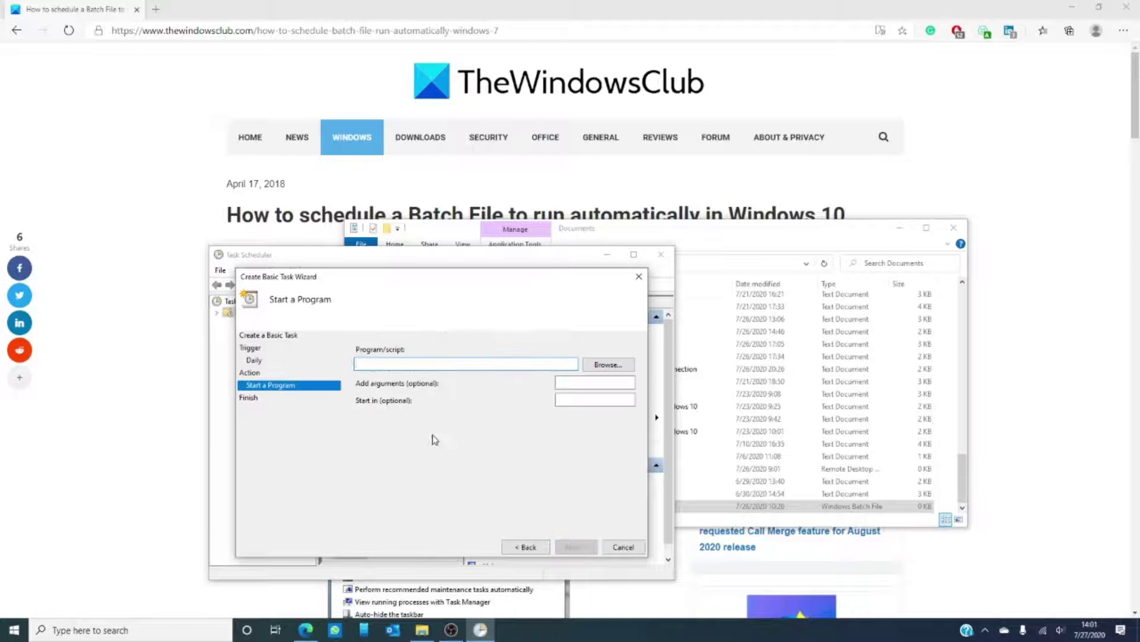
pyautogui.click(607, 366)
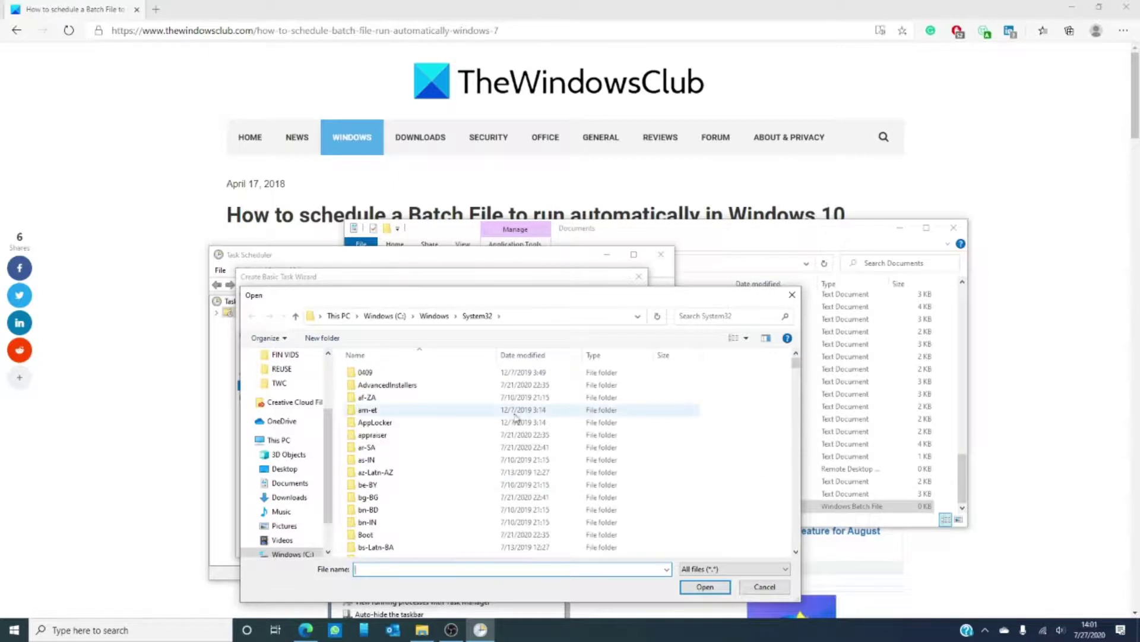
pyautogui.scroll(1, 295, 463)
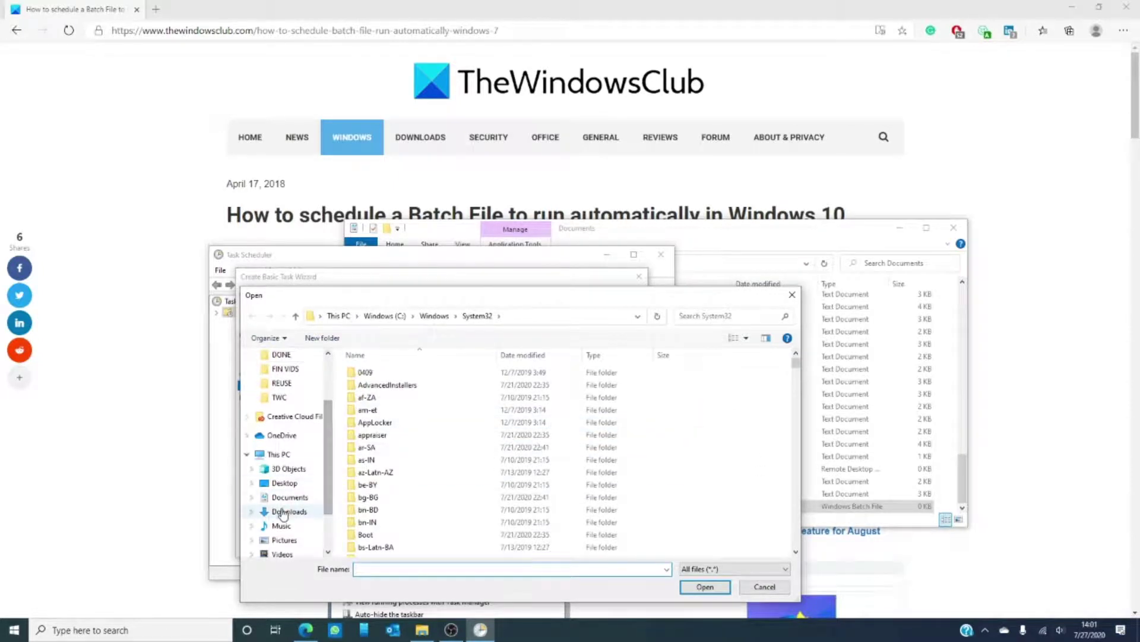
pyautogui.click(288, 498)
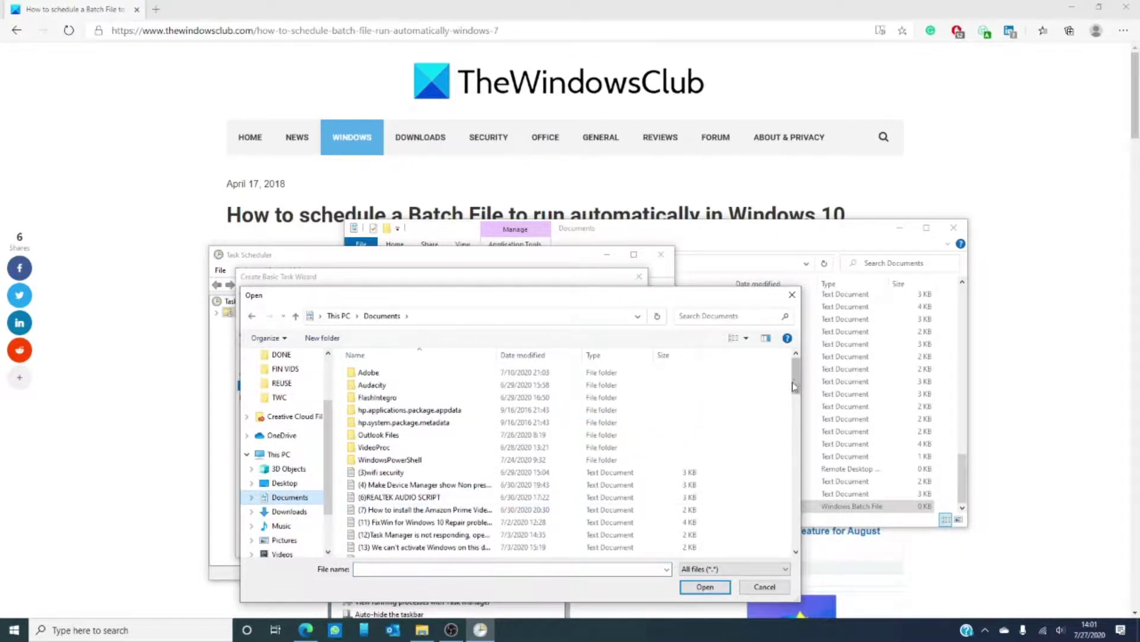
pyautogui.moveTo(796, 375); pyautogui.dragTo(805, 554)
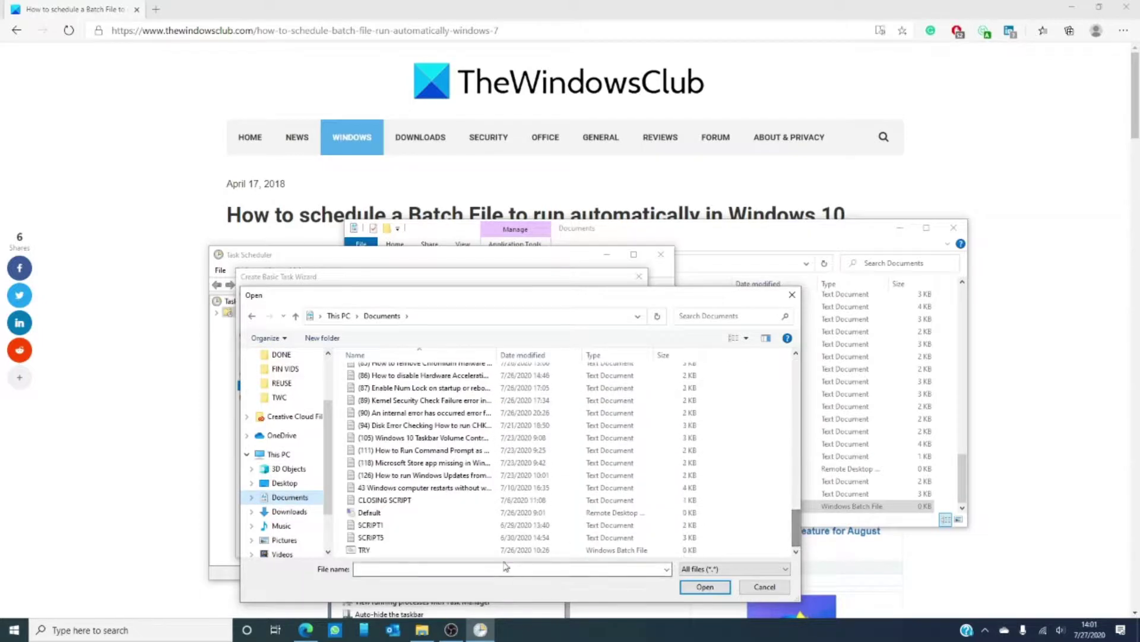
pyautogui.click(481, 549)
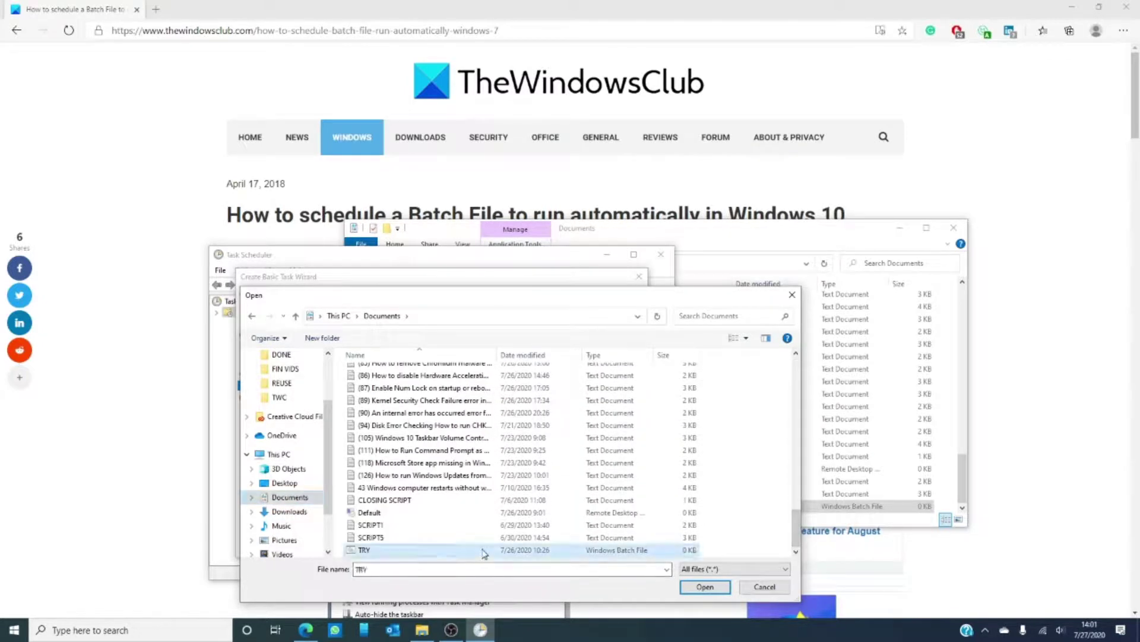
pyautogui.click(705, 586)
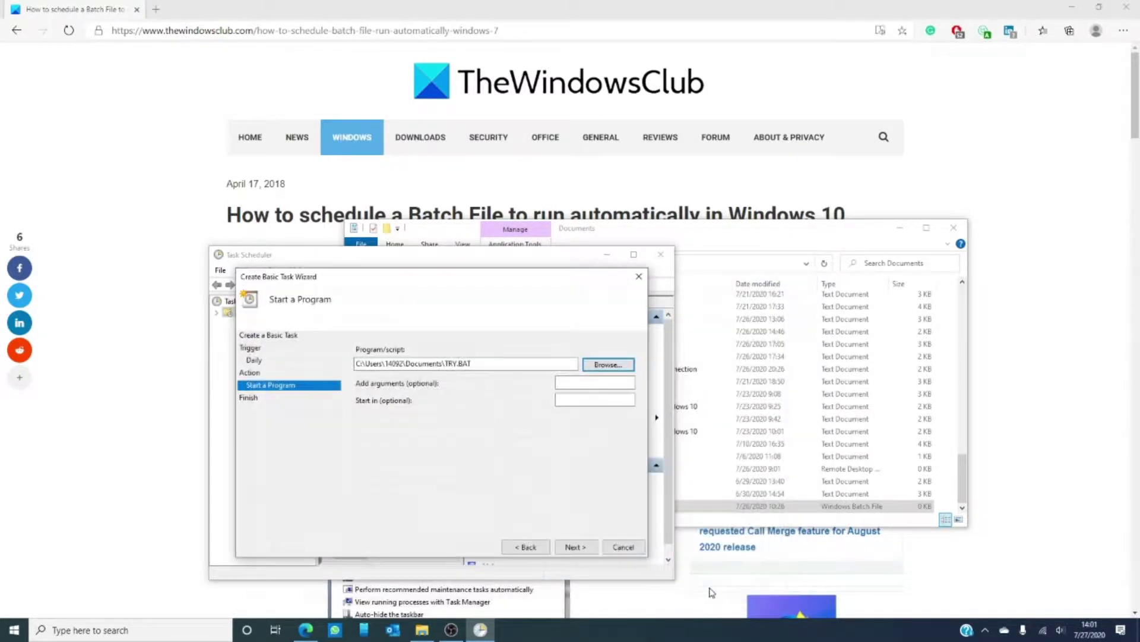
# Review the summary and finish creating the 'try' task
pyautogui.click(578, 547)
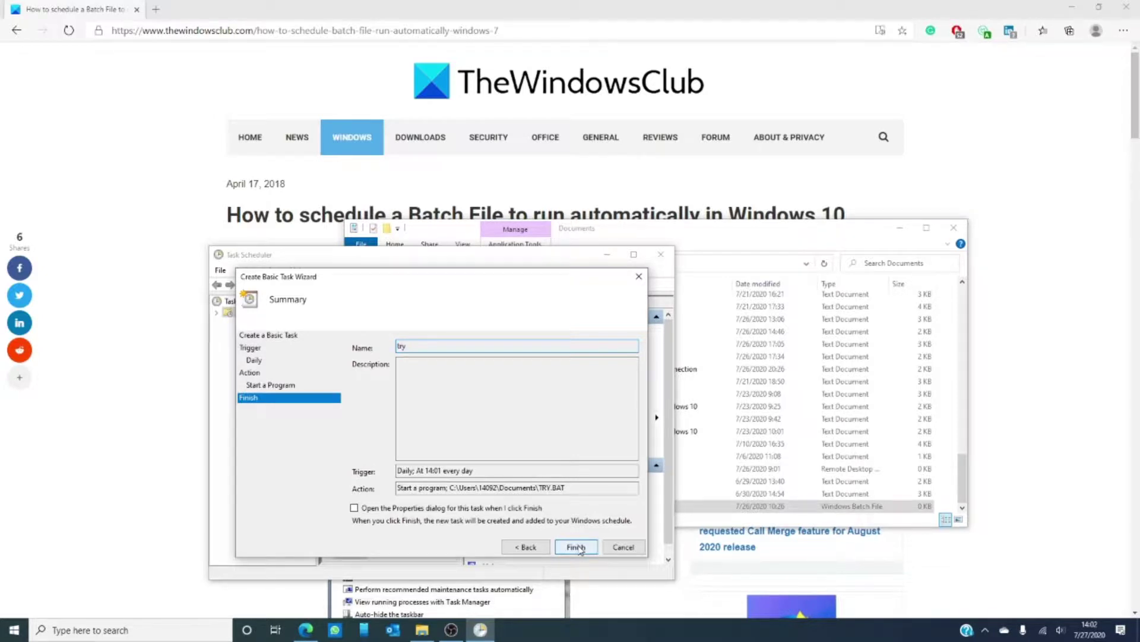
pyautogui.click(576, 546)
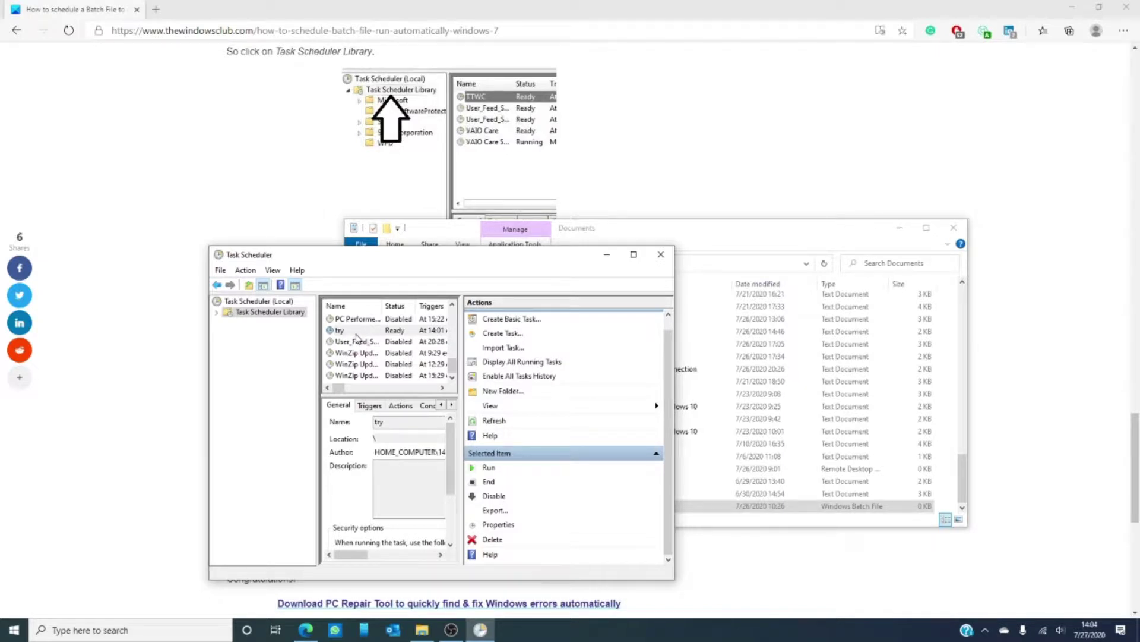
# Open the 'try' task's properties and leave Run with highest privileges unticked
pyautogui.click(356, 331)
pyautogui.doubleClick(357, 333)
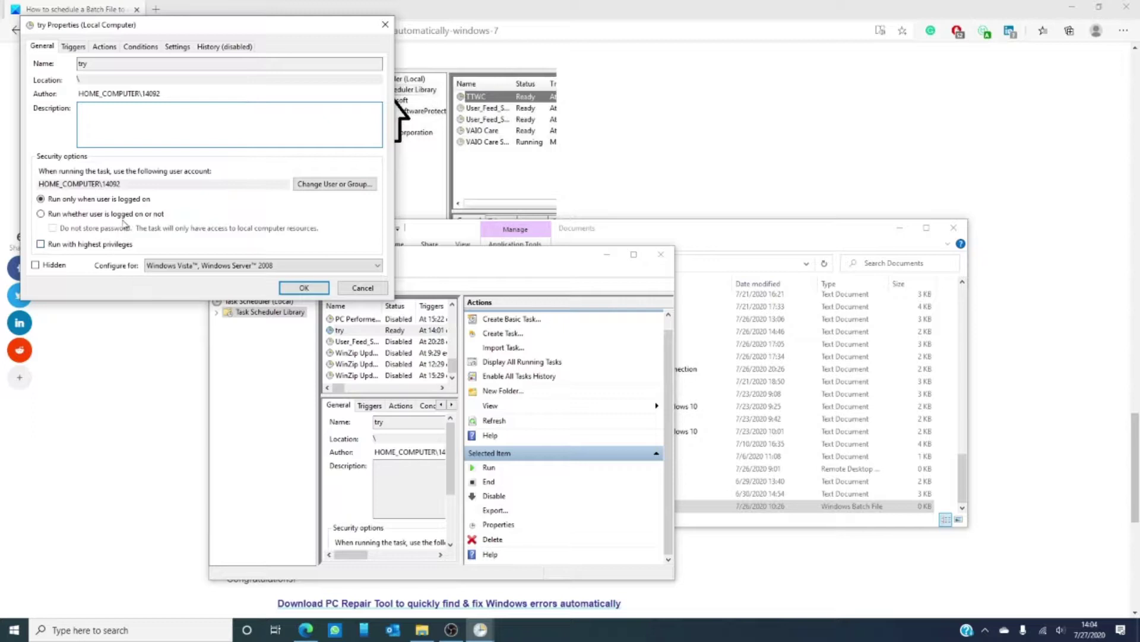
pyautogui.click(40, 245)
pyautogui.click(39, 245)
# Confirm the 'try' Properties dialog with OK
pyautogui.click(385, 24)
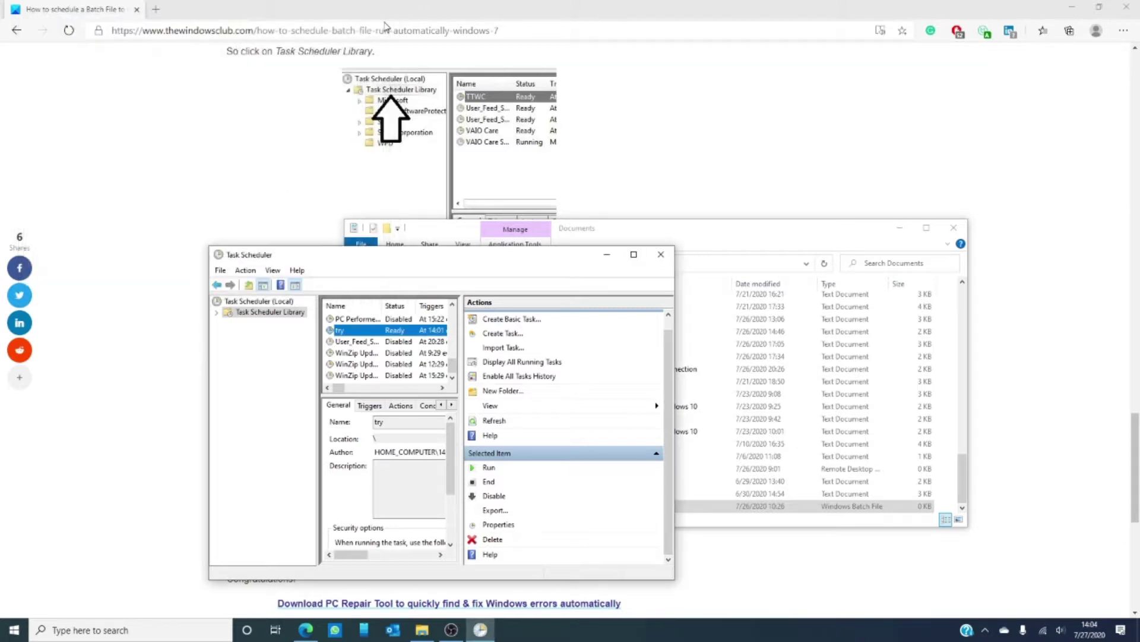